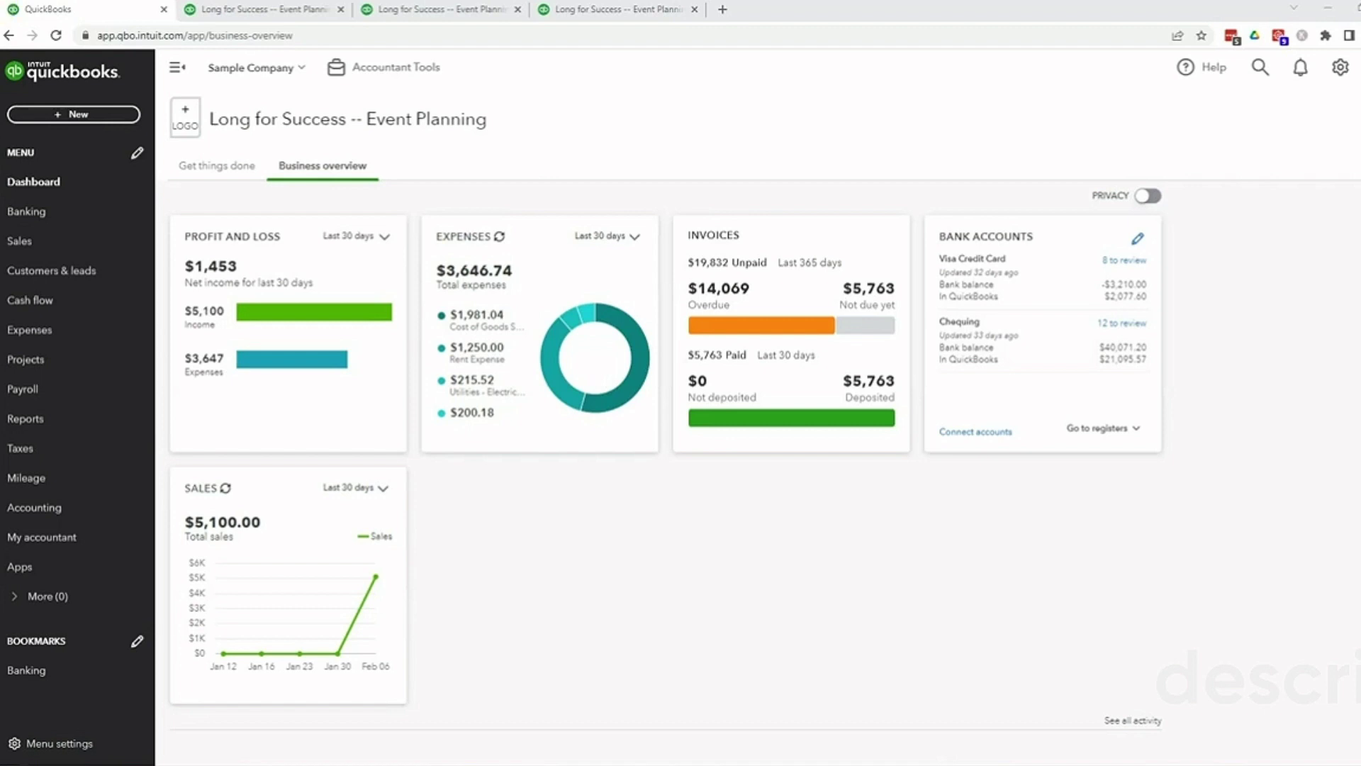
# Open the Profit and Loss report from Reports, covering July 1, 2022 to February 10, 2023.
pyautogui.click(40, 425)
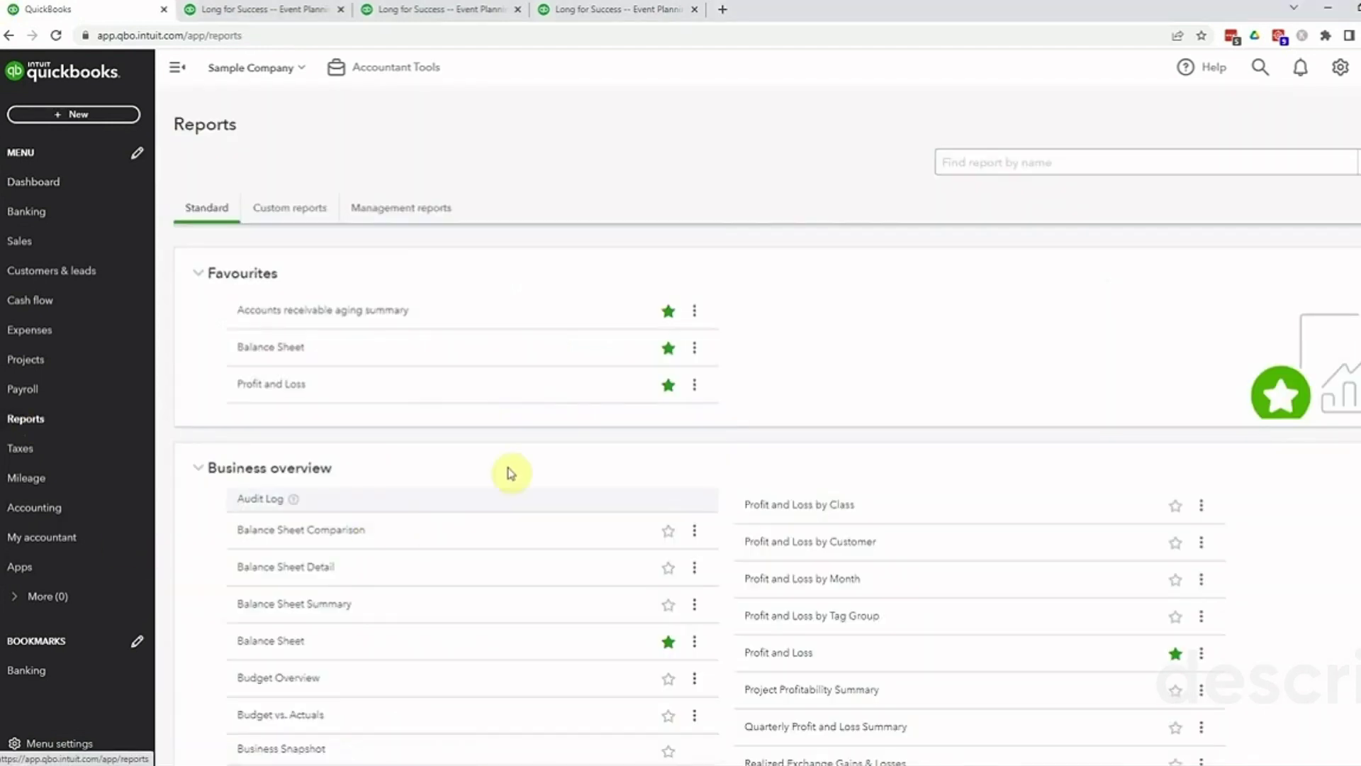
pyautogui.click(283, 389)
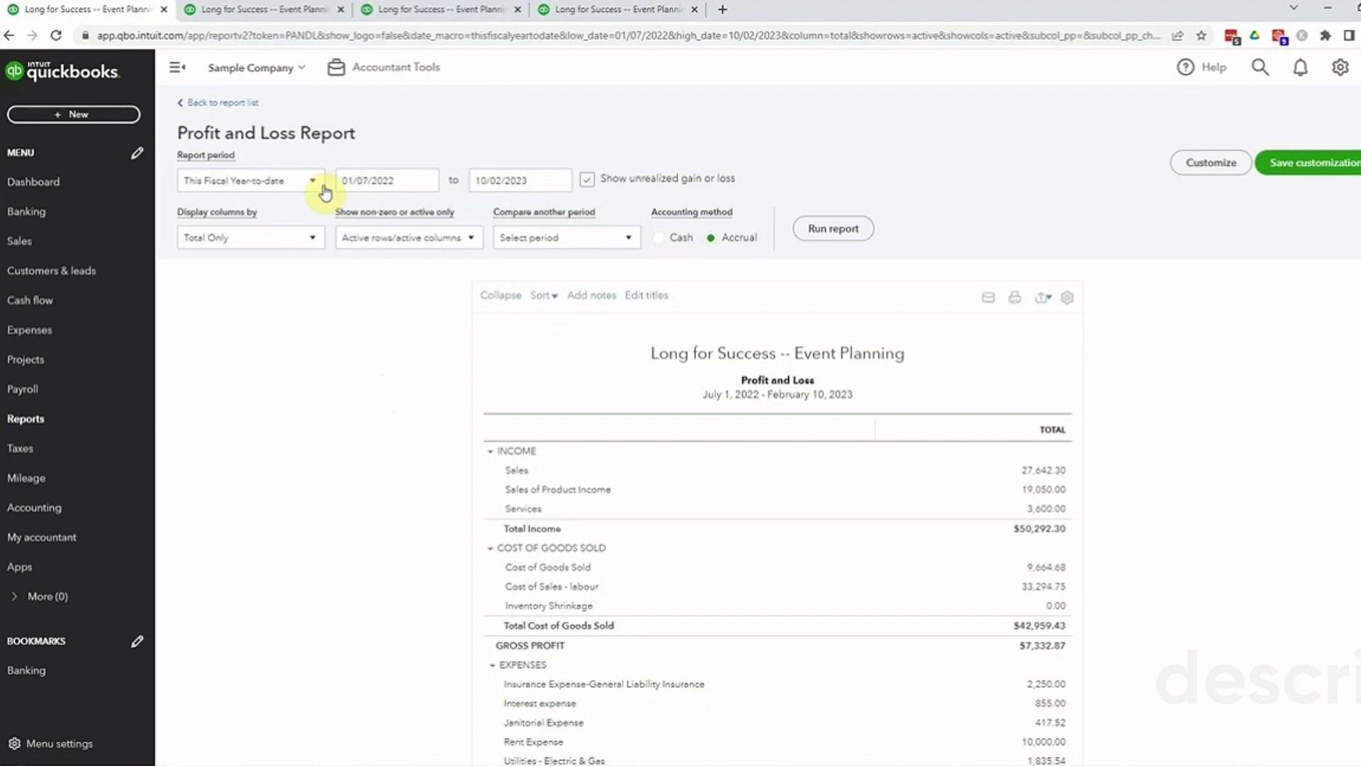
pyautogui.click(324, 191)
# Rerun the Profit and Loss report for Last Calendar Year, January–December 2022.
pyautogui.click(258, 353)
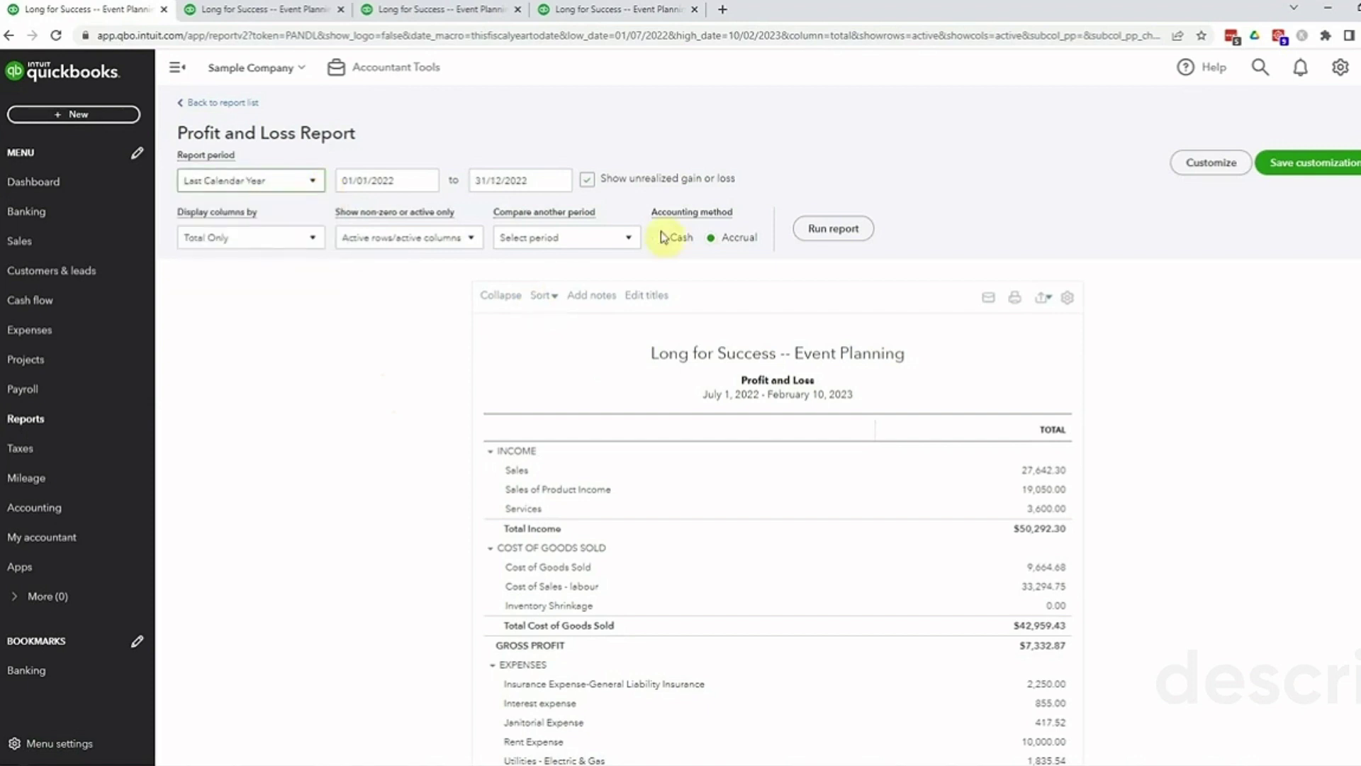
pyautogui.click(863, 238)
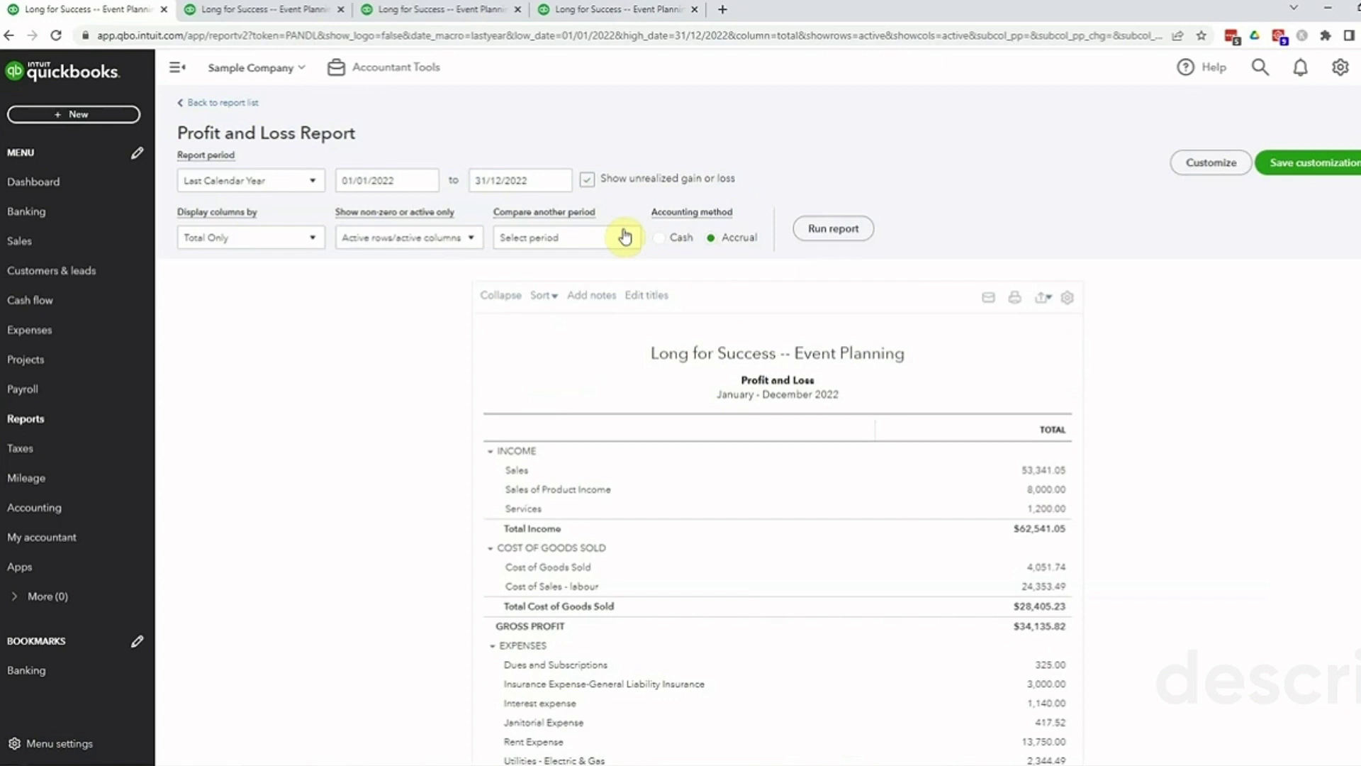
pyautogui.click(624, 236)
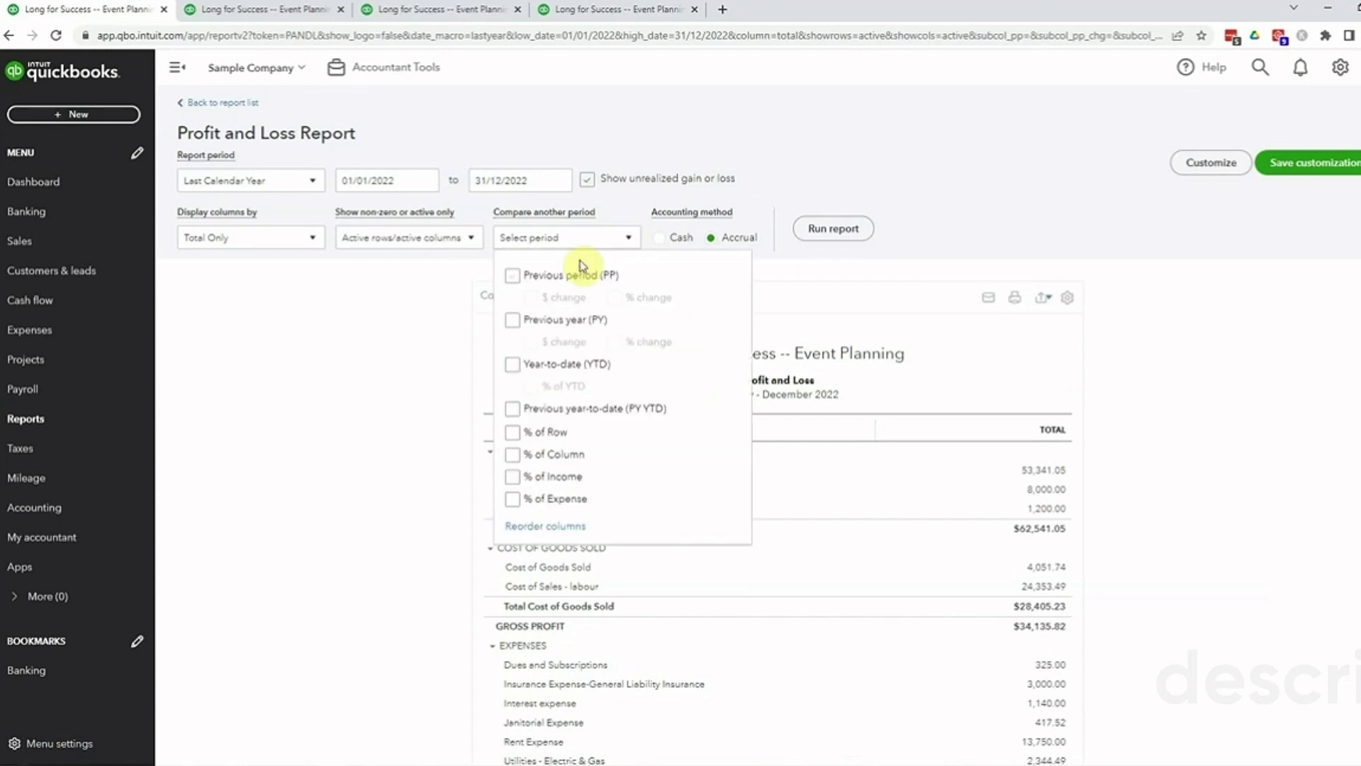
# Add a Previous year (PY) column for Jan–Dec 2021 and rerun the report.
pyautogui.click(513, 319)
pyautogui.click(829, 229)
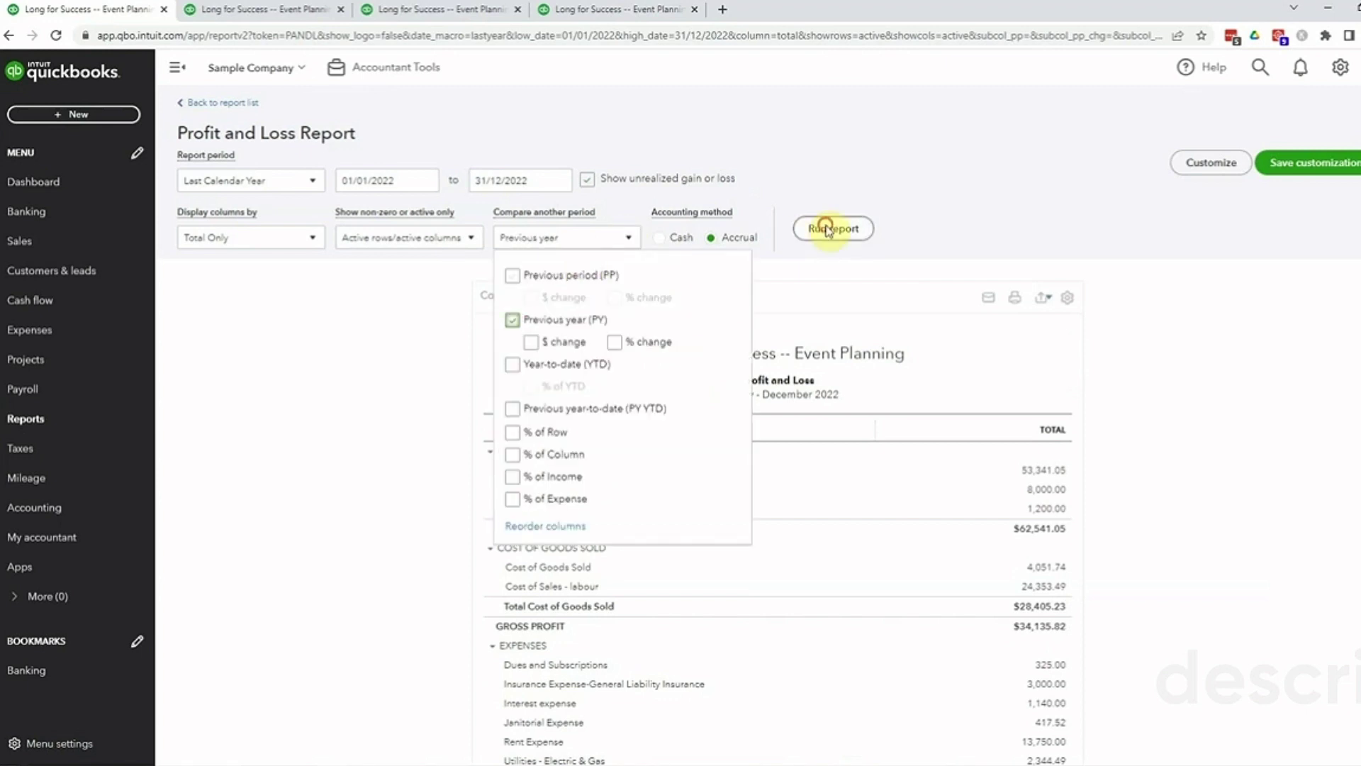
pyautogui.click(828, 230)
pyautogui.scroll(-2, 850, 198)
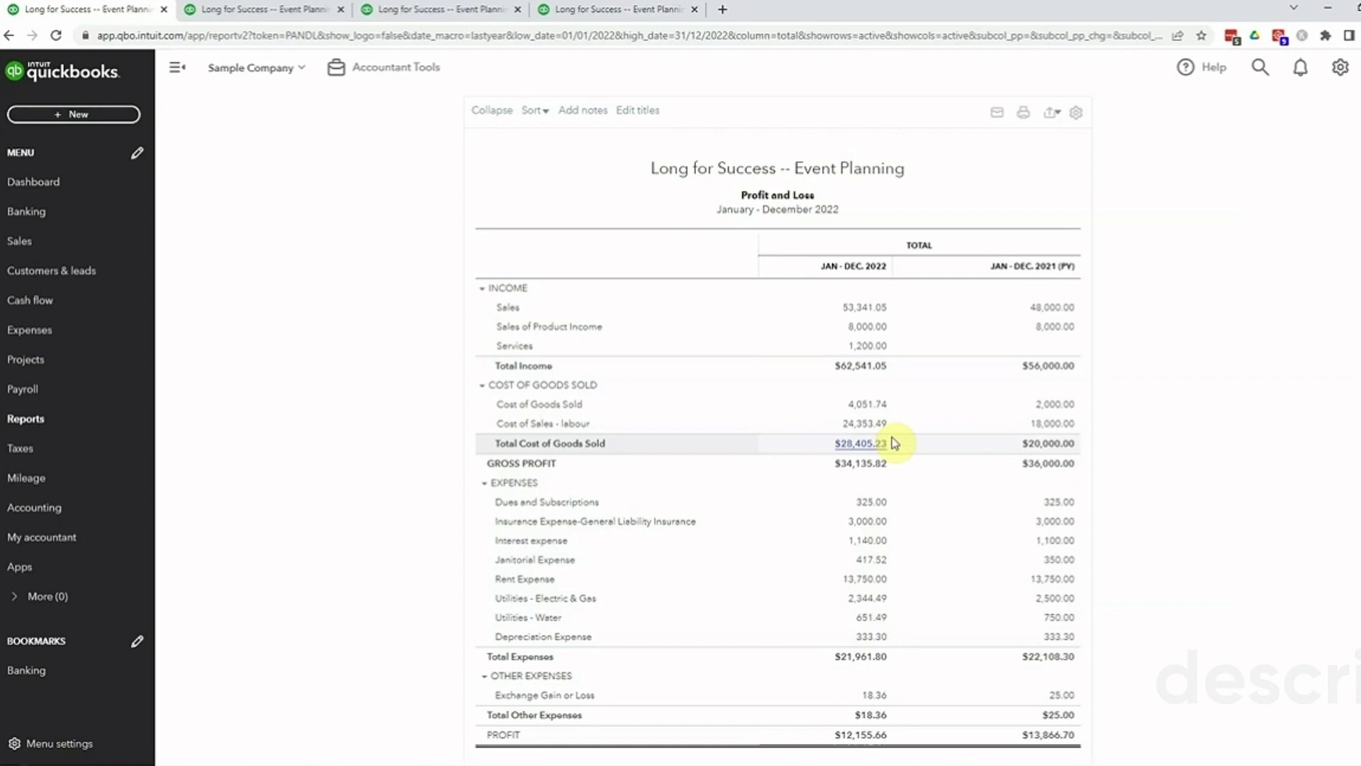
pyautogui.click(280, 8)
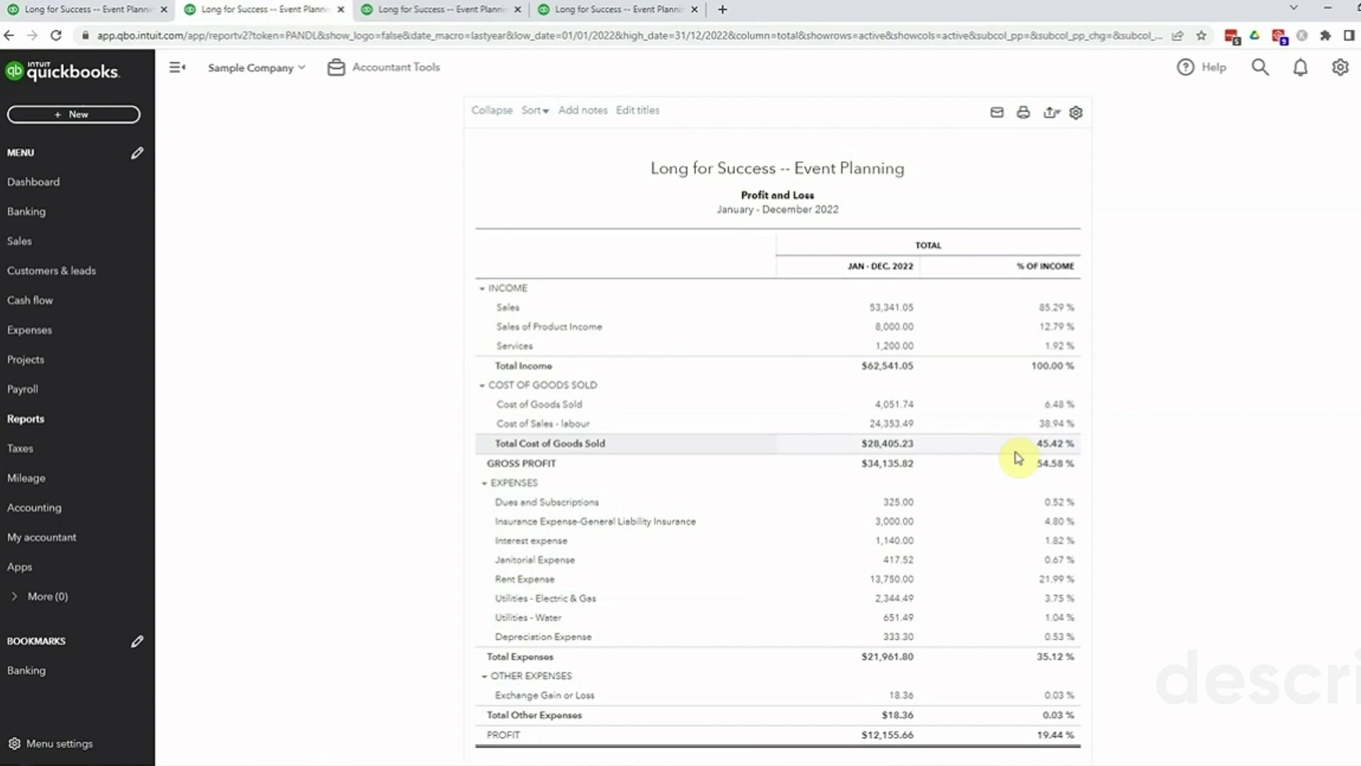
pyautogui.click(431, 11)
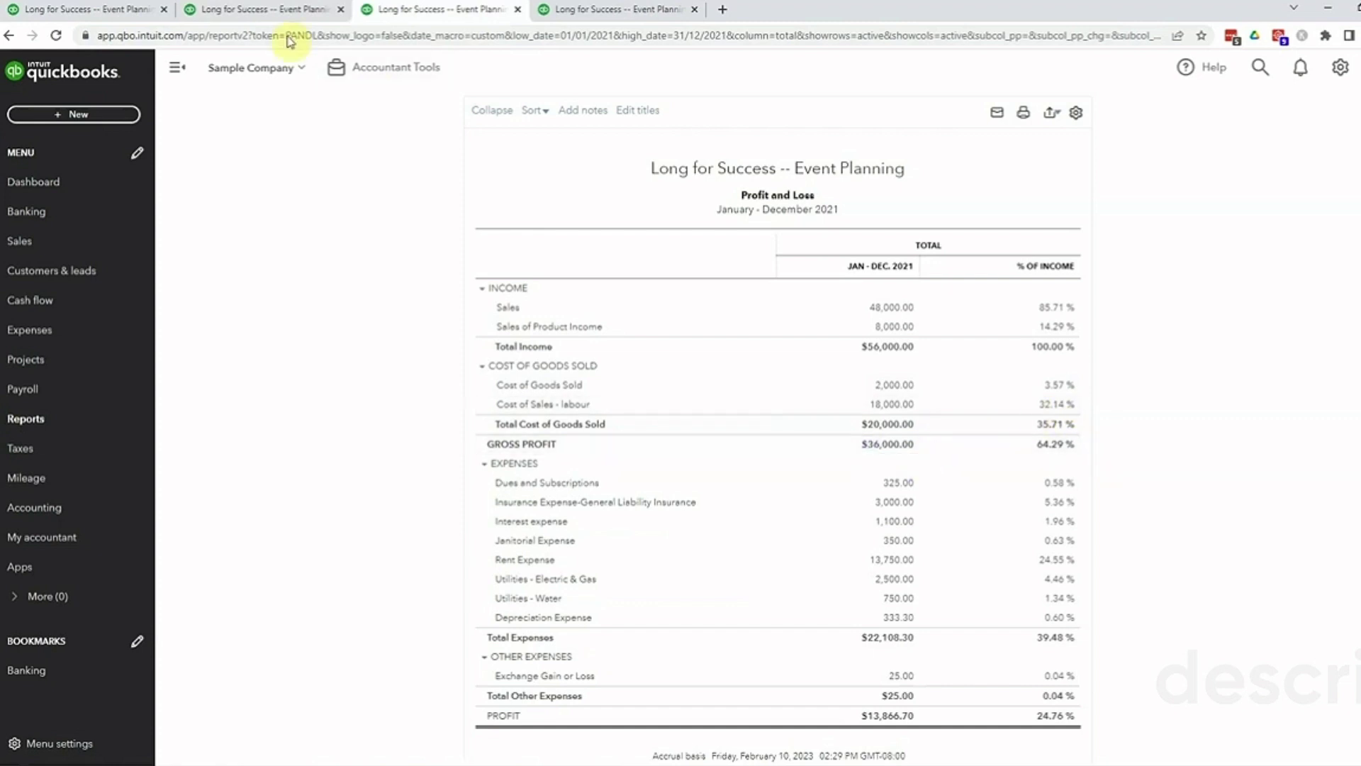
pyautogui.click(268, 8)
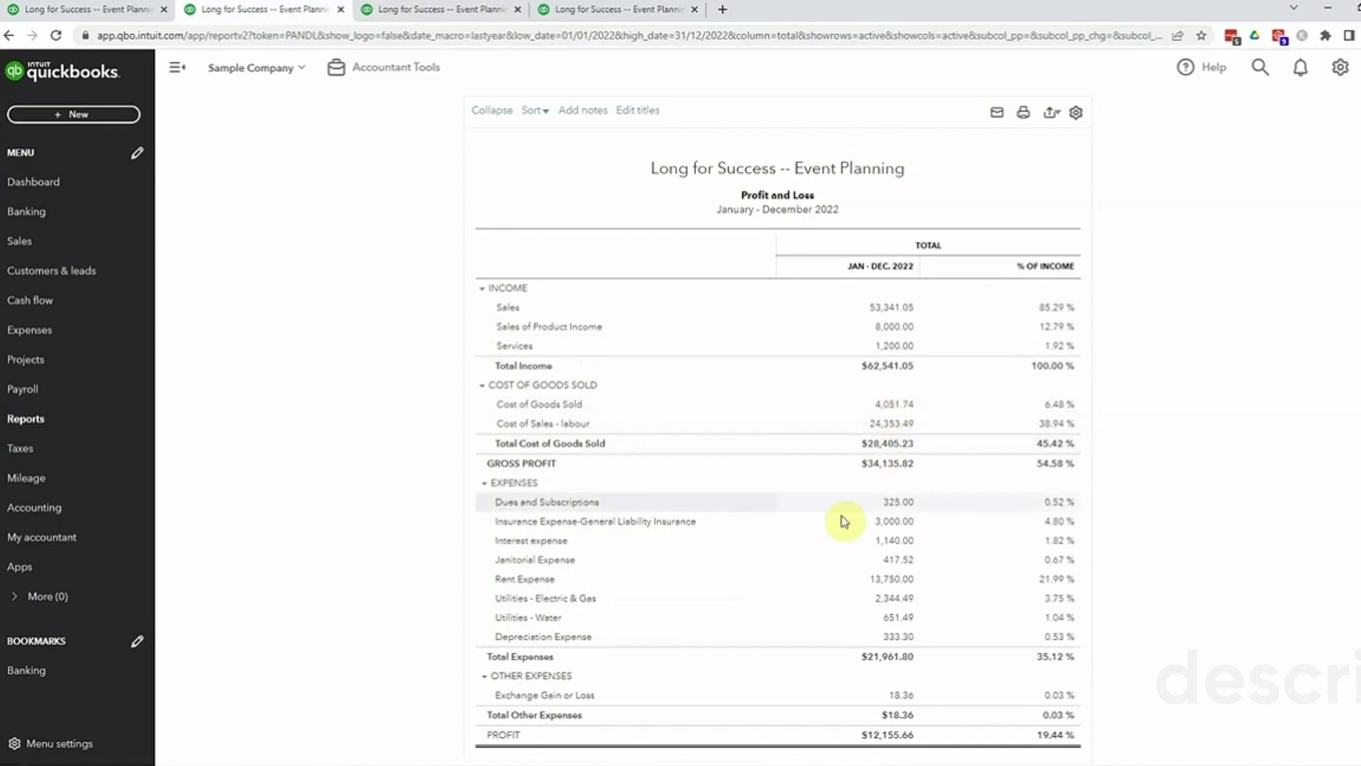
pyautogui.click(87, 14)
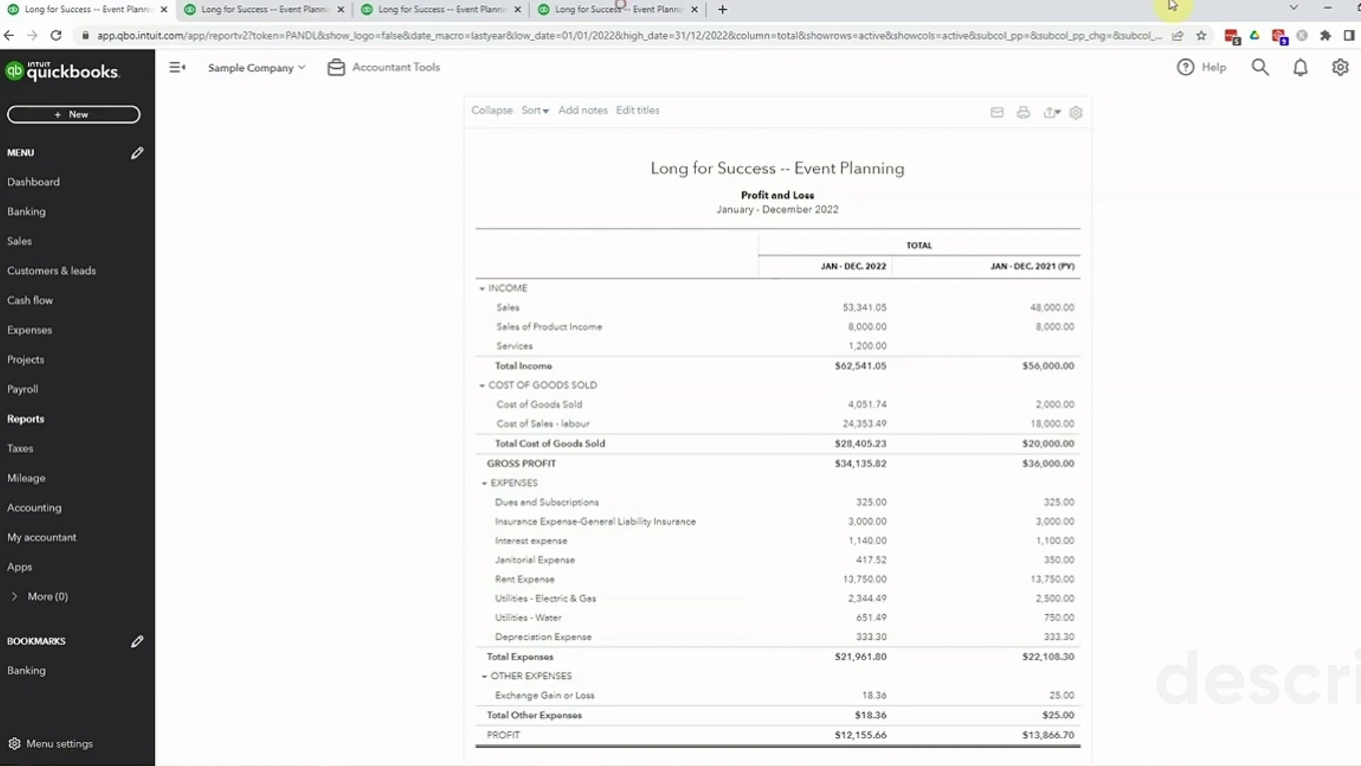
pyautogui.scroll(-1, 817, 330)
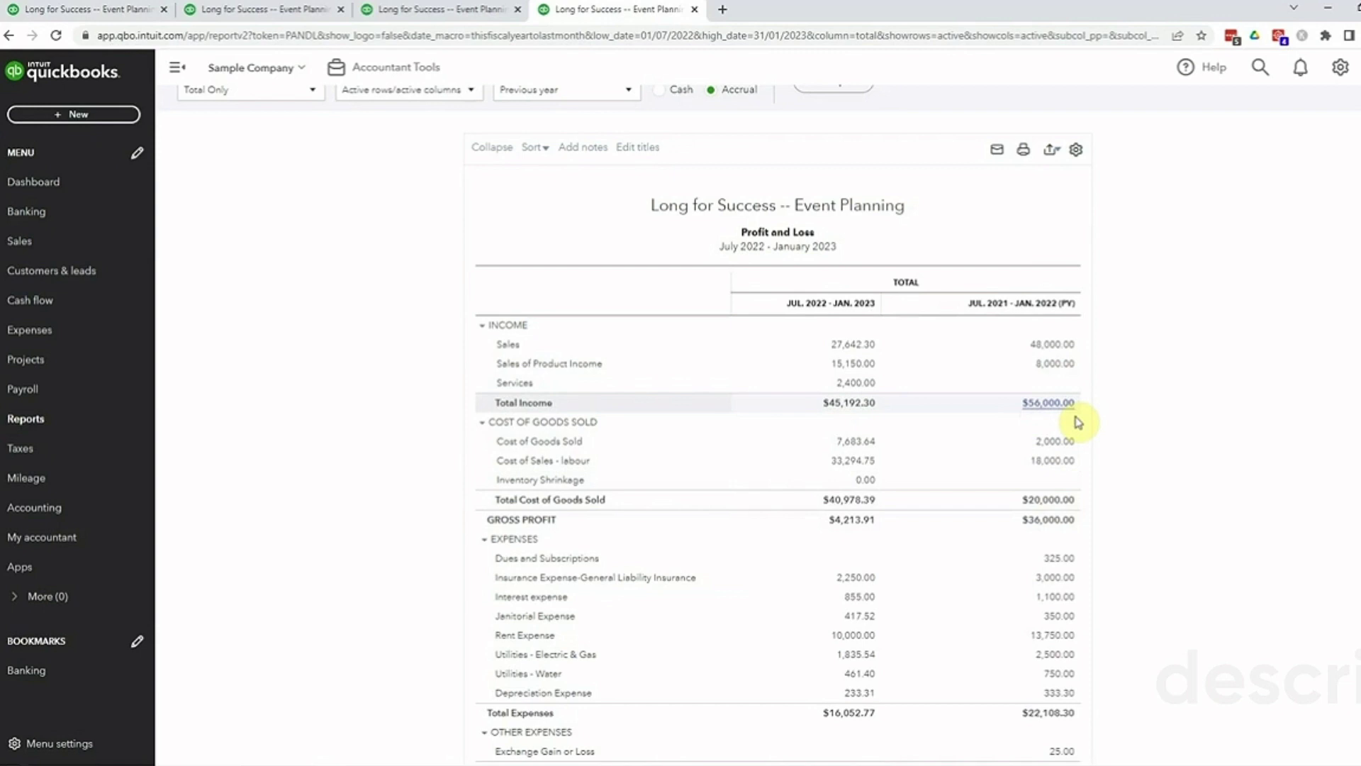
pyautogui.scroll(1, 1077, 421)
pyautogui.scroll(2, 867, 355)
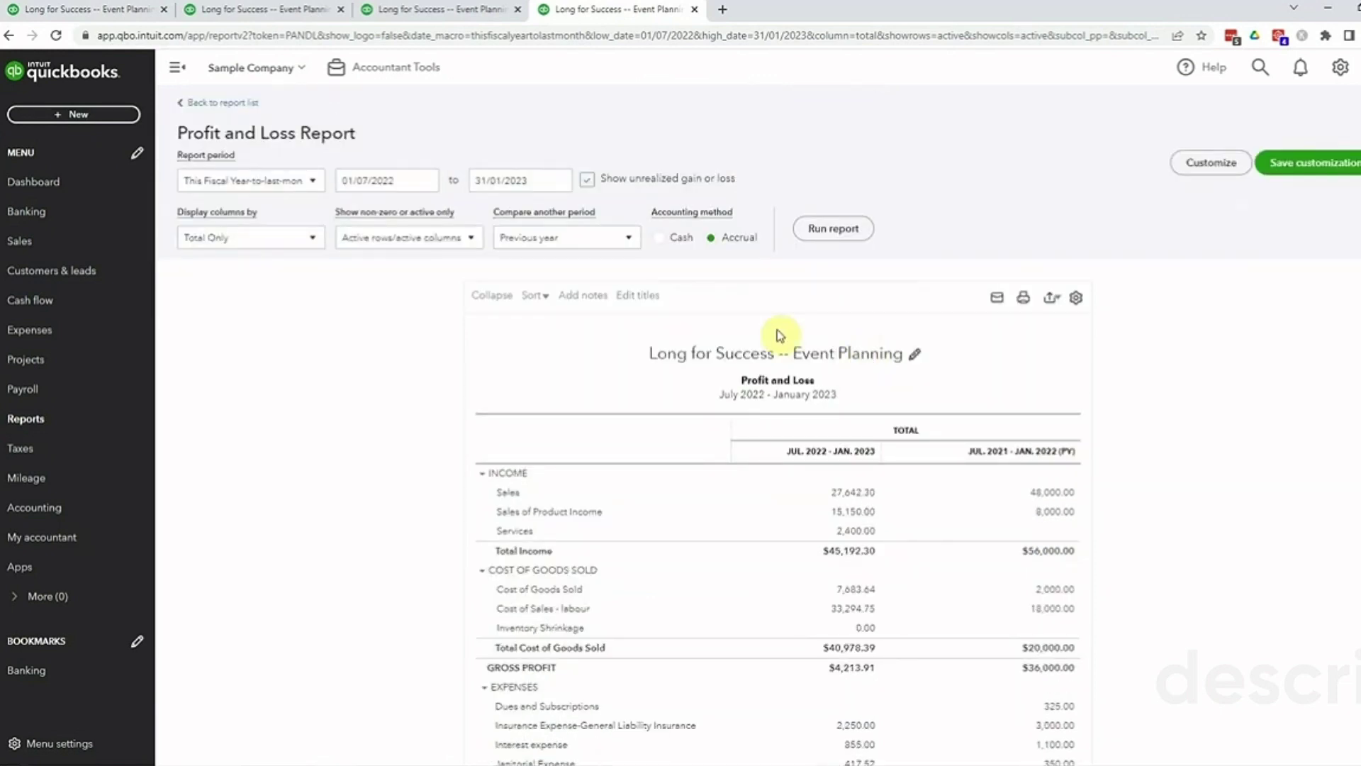
# Replace the Previous year comparison with Previous period (PP), Jul. 2021–Jan. 2022, and rerun.
pyautogui.click(628, 240)
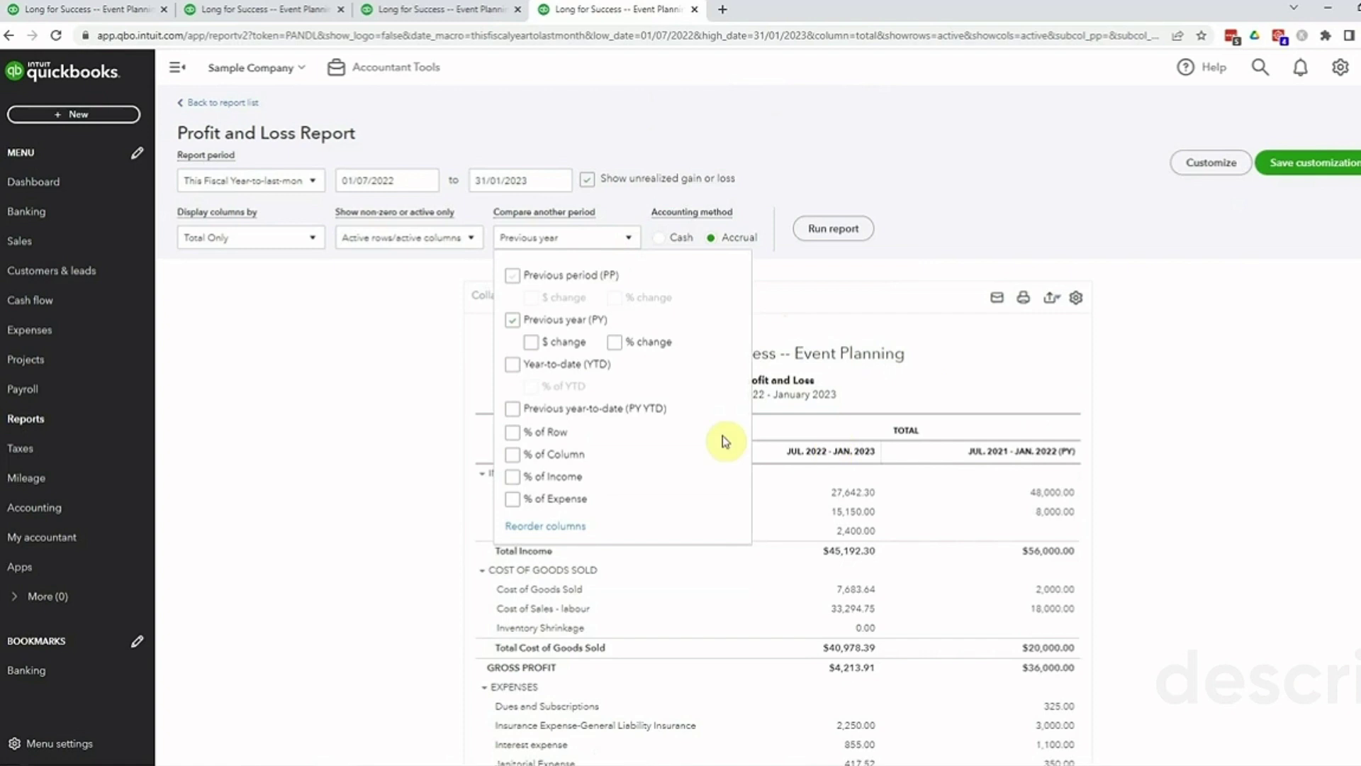
pyautogui.click(513, 320)
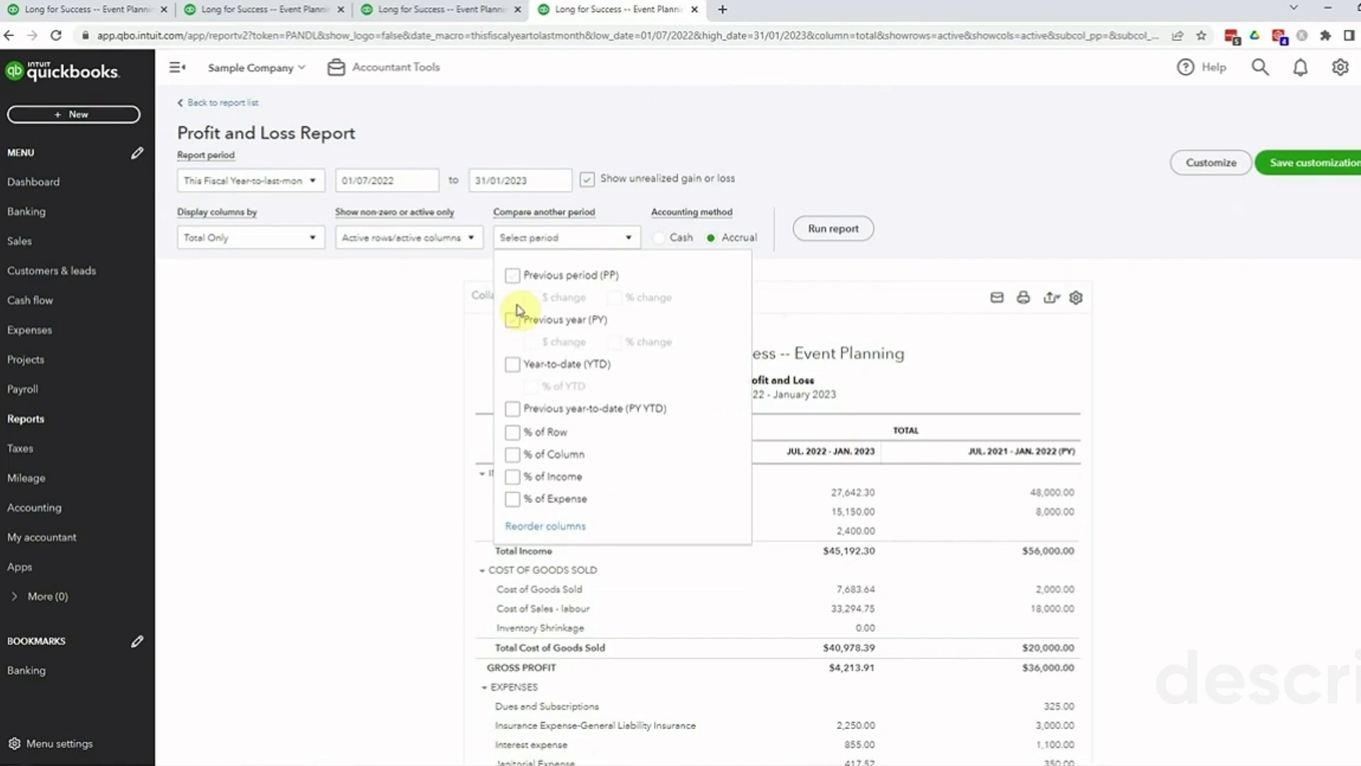
pyautogui.click(822, 227)
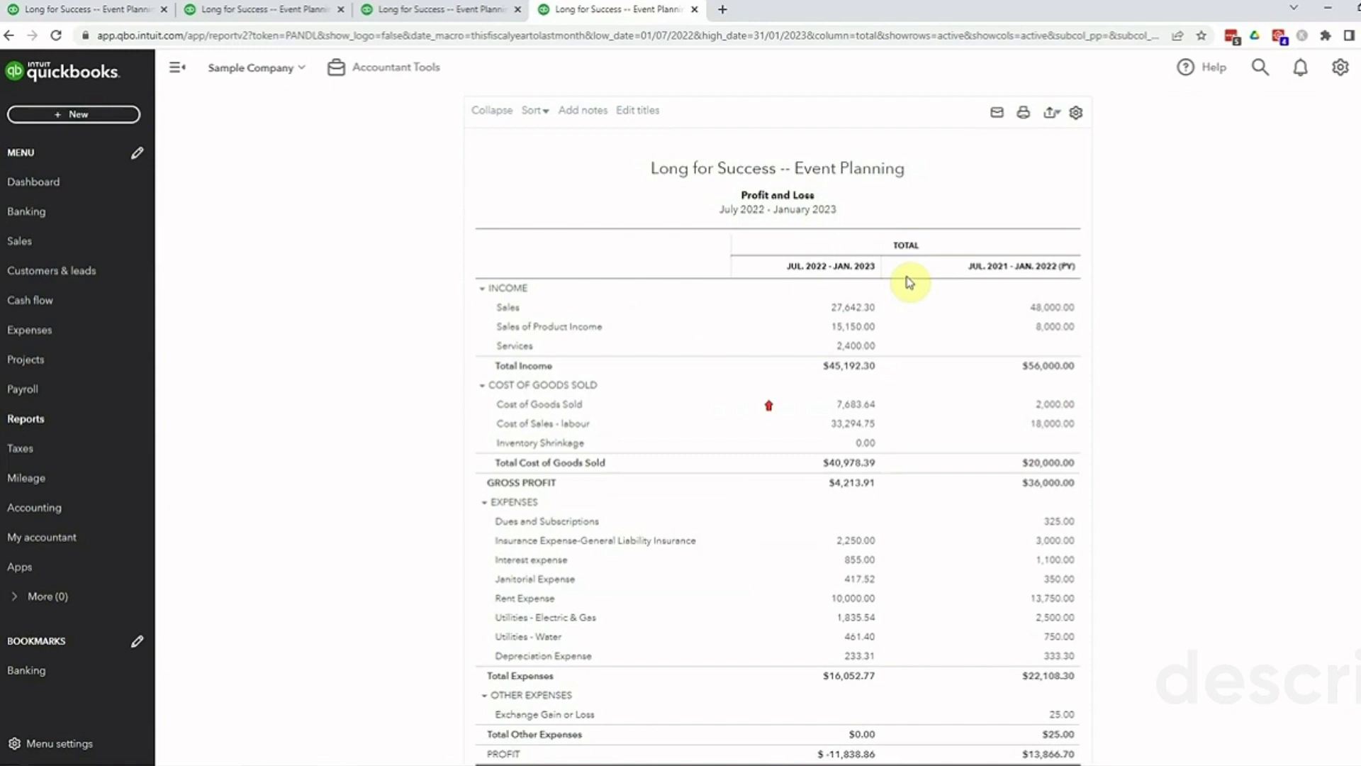
pyautogui.click(833, 231)
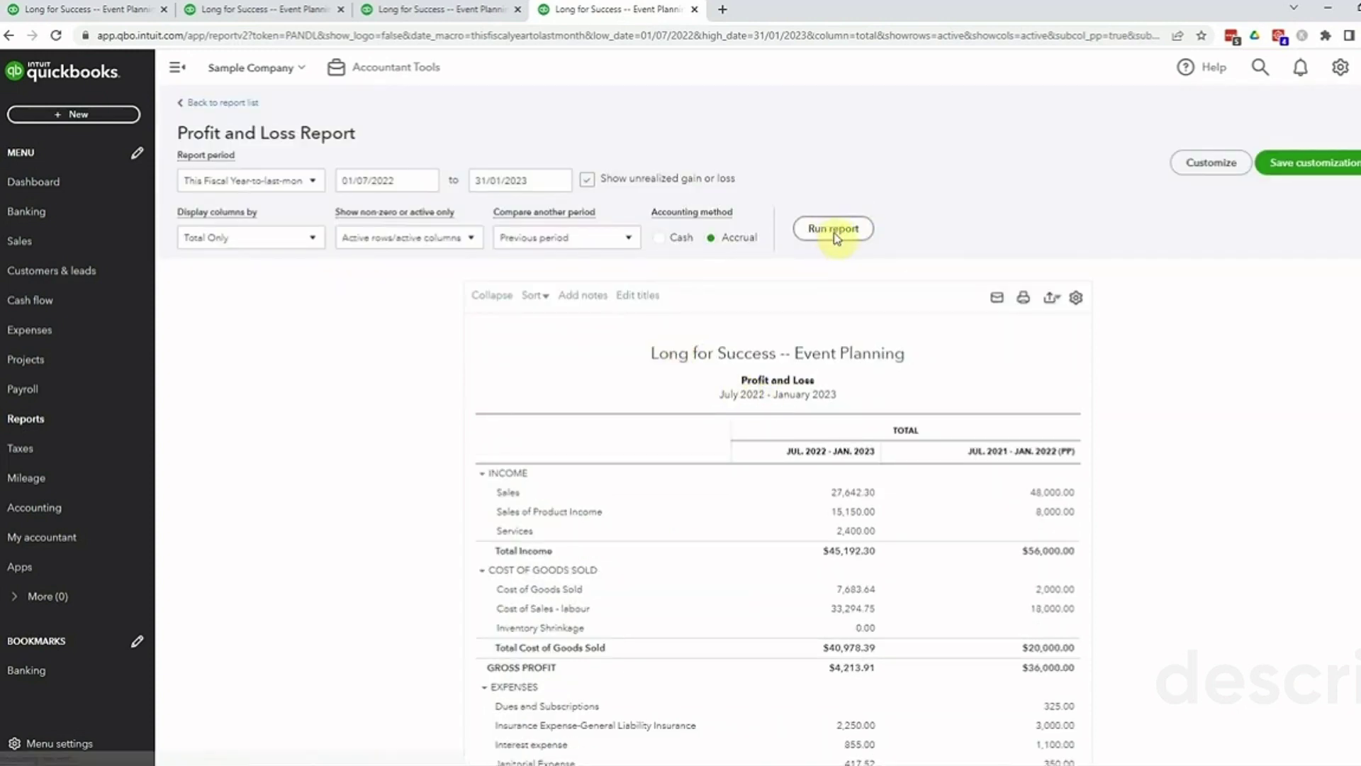